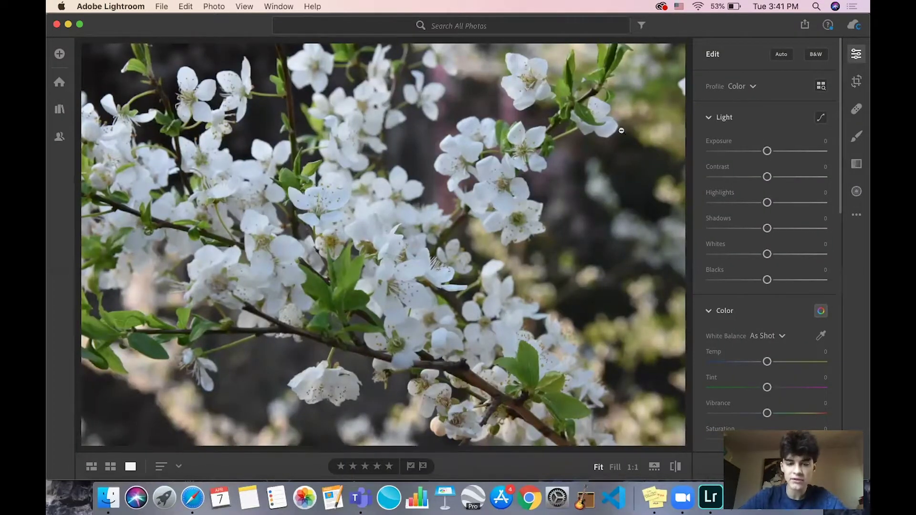
Step: Apply the automatic adjustments to the flower photo and set its Exposure to 0.32
left_click(780, 55)
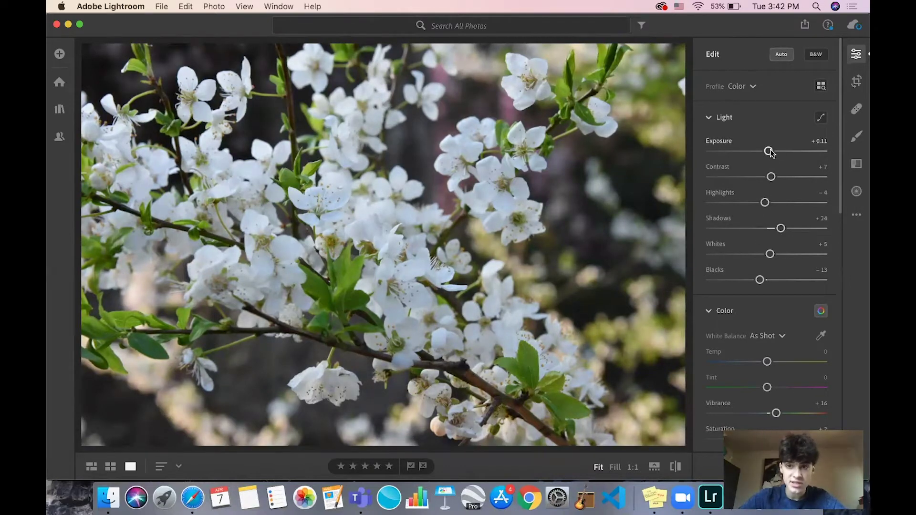
left_click_drag(770, 152, 771, 152)
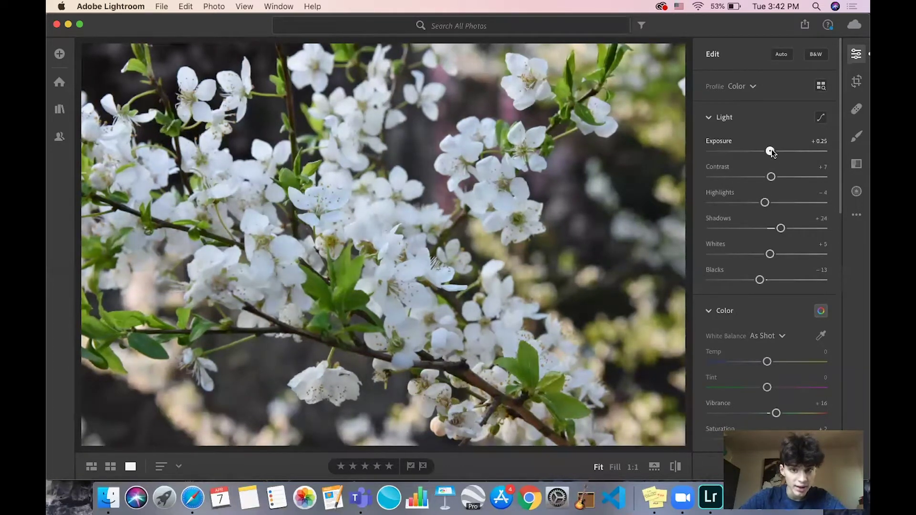
left_click(821, 142)
type("0")
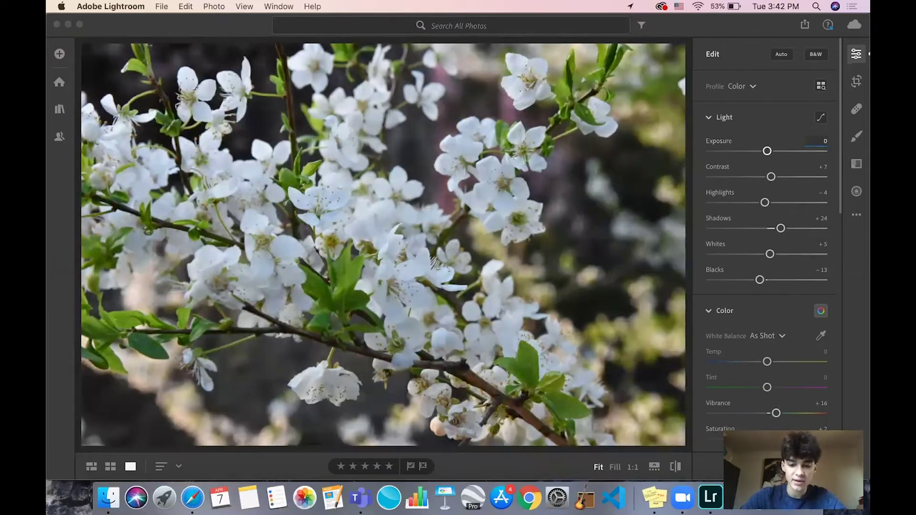
type(".32")
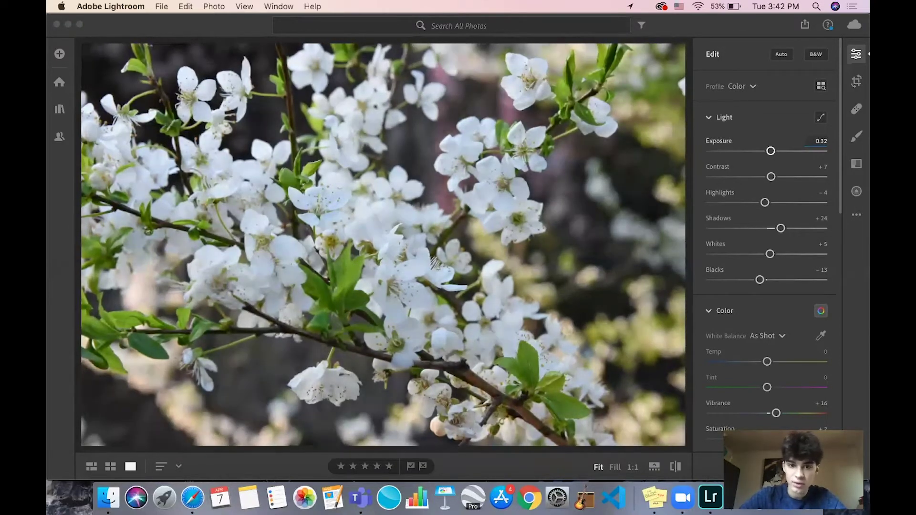
key("Return")
Step: Set the photo's Contrast to +17, Highlights to -15, Shadows to -21, Whites to +35, Blacks to -33 and Temp to -1
left_click_drag(774, 178, 777, 178)
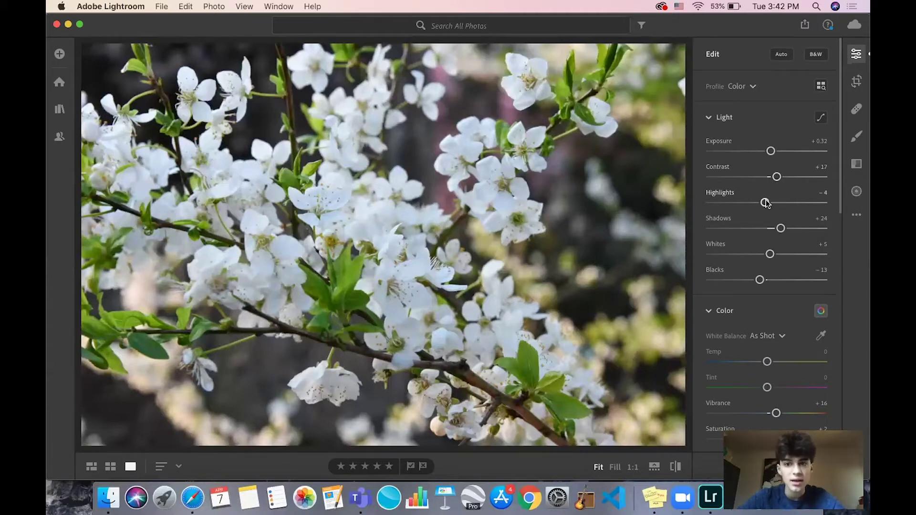
mouse_move(765, 202)
left_mouse_down()
mouse_move(738, 204)
mouse_move(823, 208)
mouse_move(761, 213)
left_mouse_up()
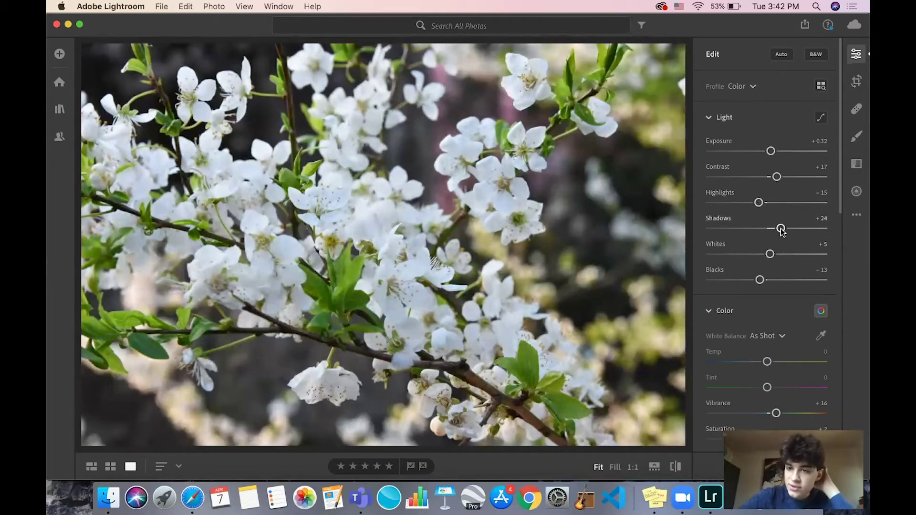
left_click_drag(780, 228, 748, 280)
scroll(765, 361, "down", 2)
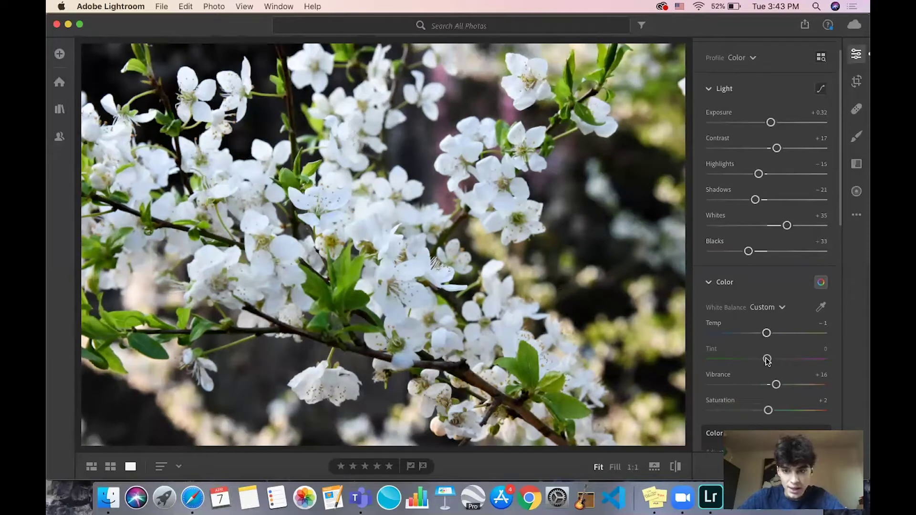
Step: Set the photo's effects to Texture +9, Clarity +6 and Dehaze +5
scroll(801, 358, "down", 1)
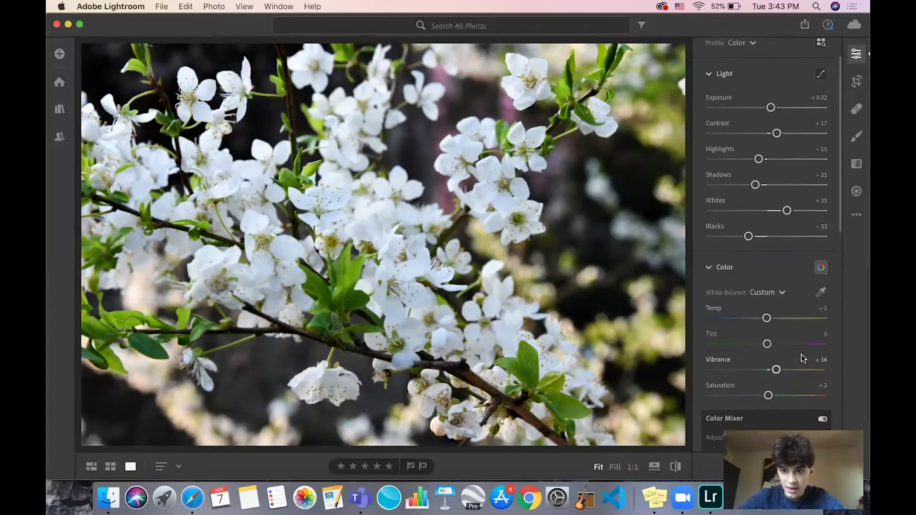
scroll(801, 358, "down", 3)
scroll(771, 348, "down", 10)
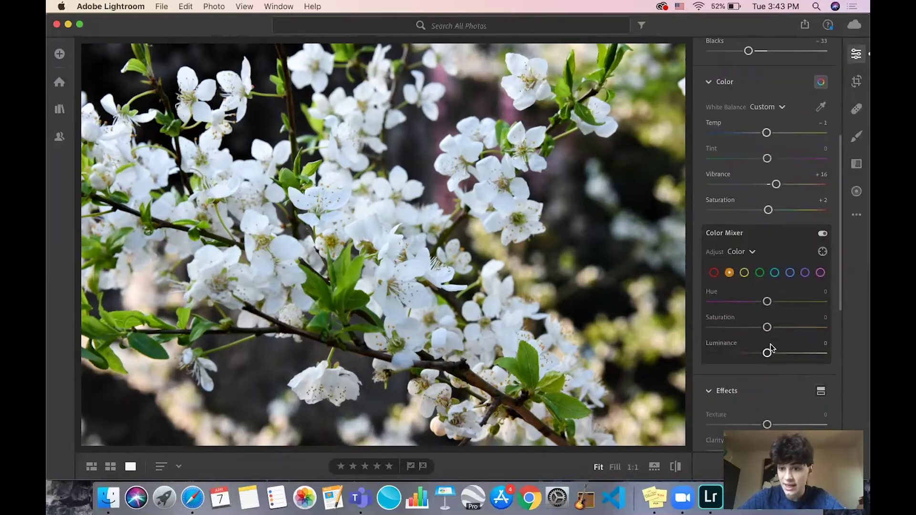
scroll(771, 348, "down", 8)
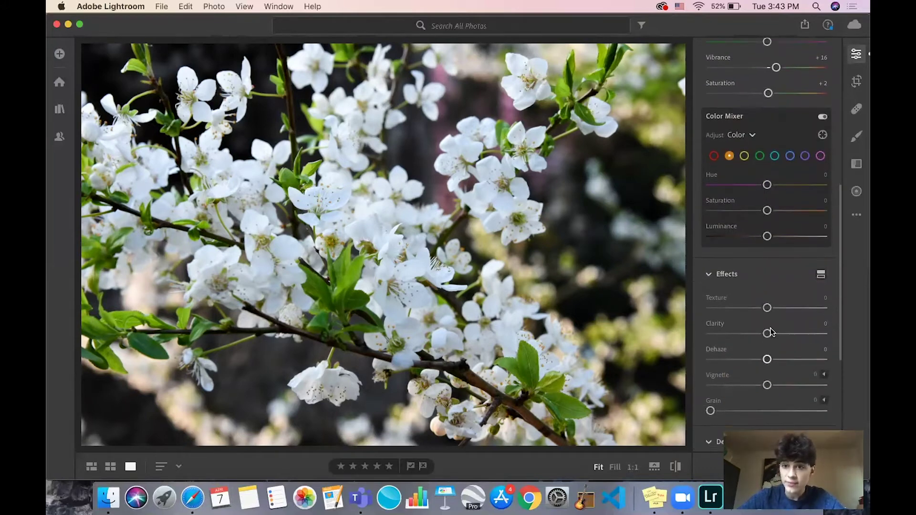
scroll(768, 334, "down", 4)
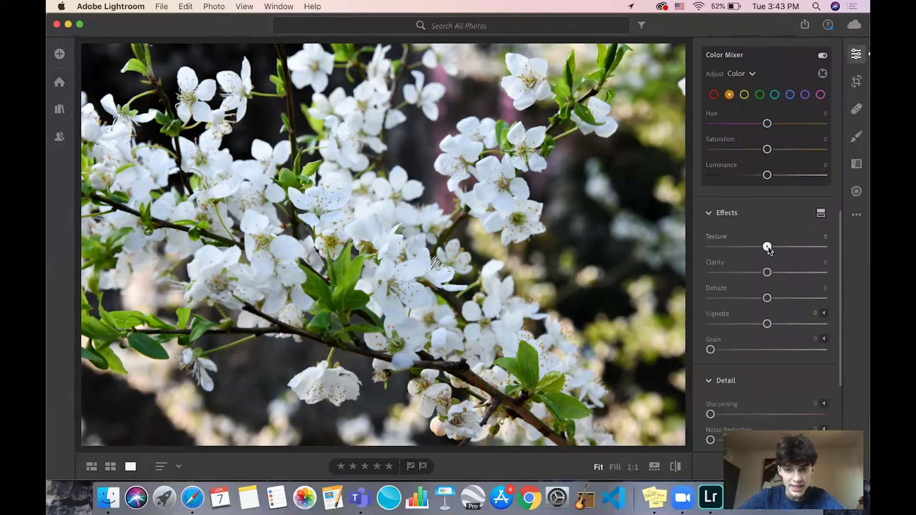
mouse_move(769, 247)
left_mouse_down()
mouse_move(784, 250)
mouse_move(773, 250)
left_mouse_up()
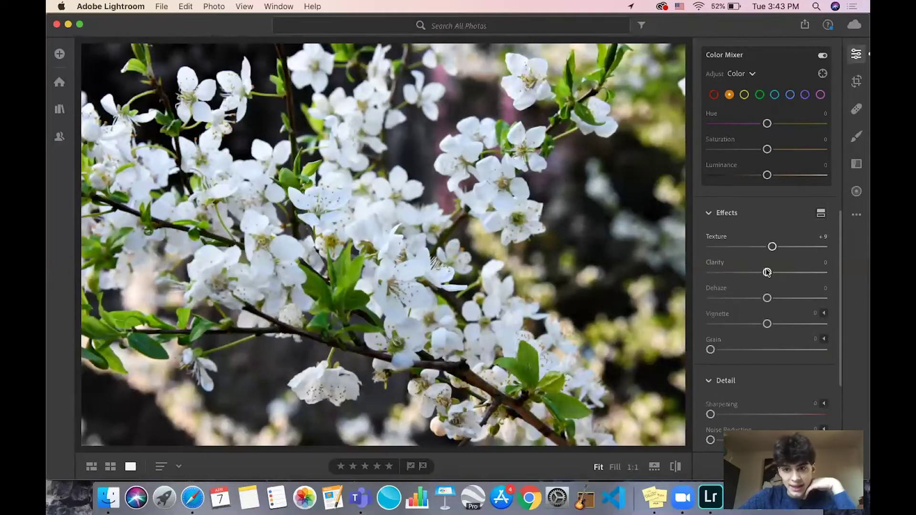
left_click_drag(766, 271, 771, 273)
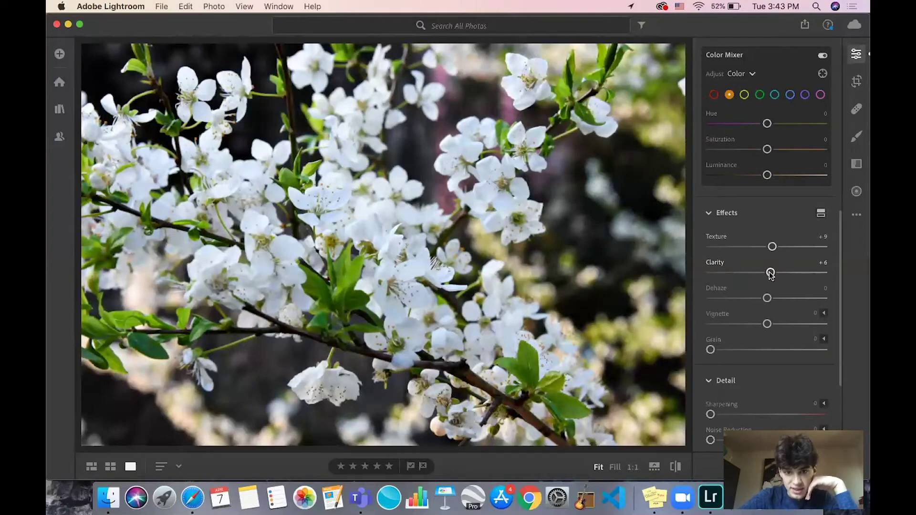
left_click_drag(767, 297, 770, 298)
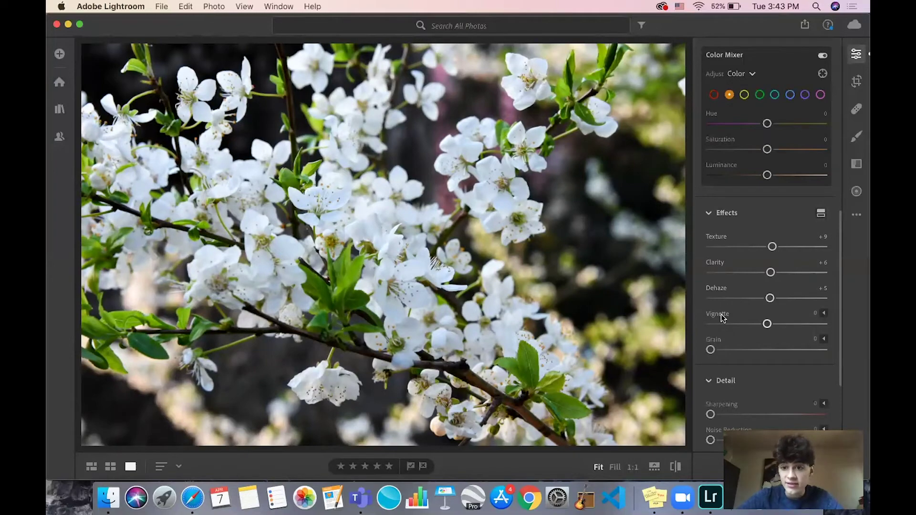
mouse_move(722, 318)
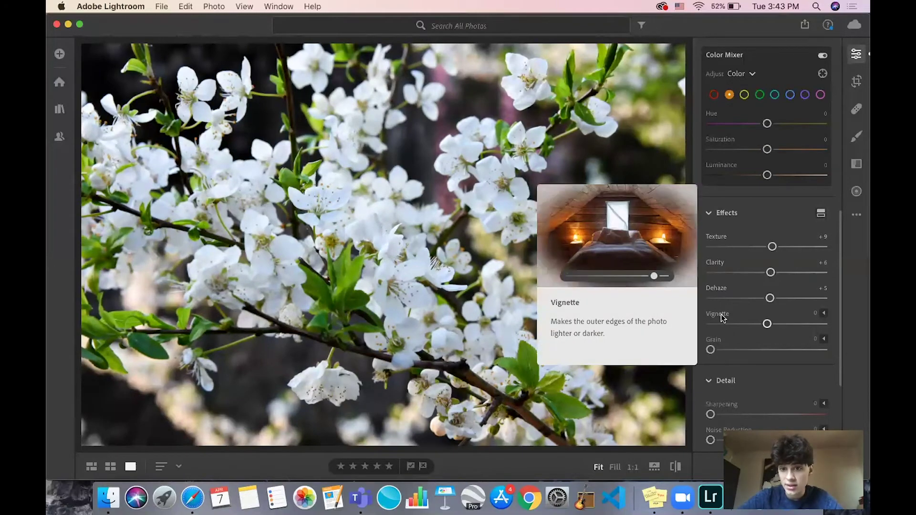
Step: Set the photo's Sharpening to 4
scroll(723, 318, "down", 5)
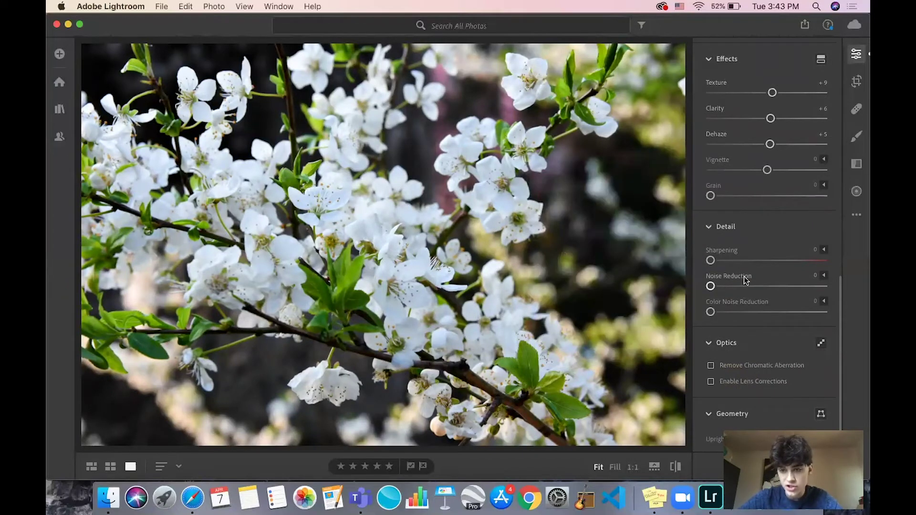
left_click(814, 248)
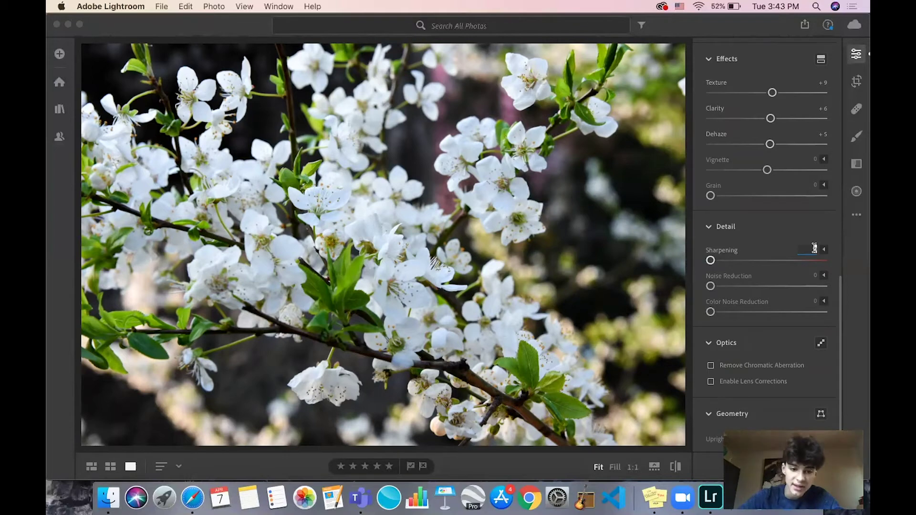
type("5")
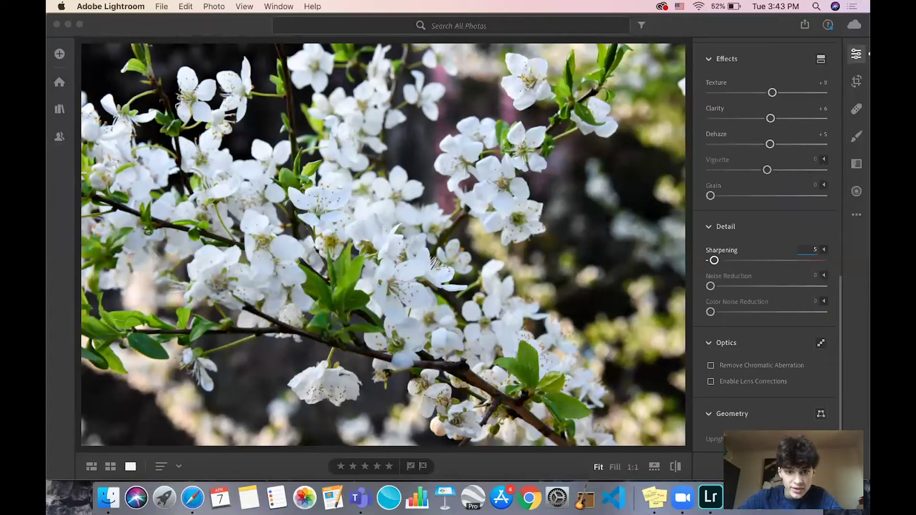
key("Down")
key("Return")
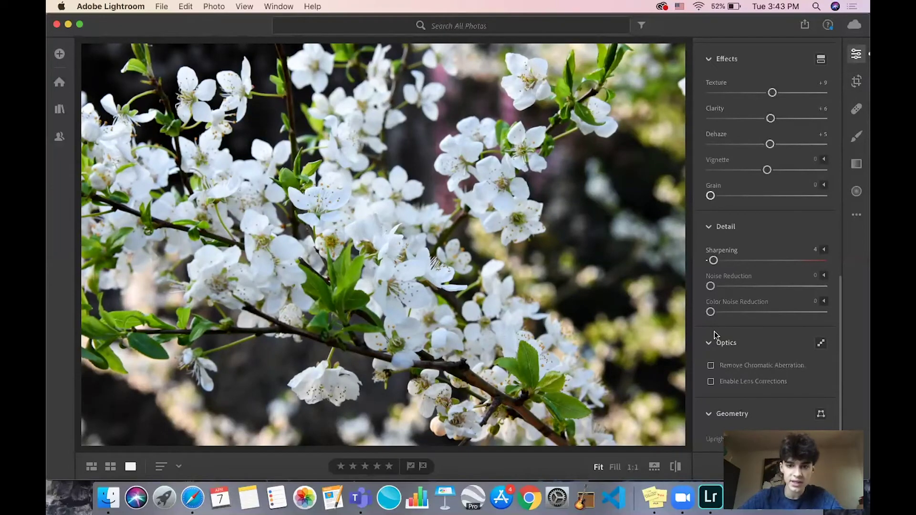
left_click_drag(679, 465, 678, 465)
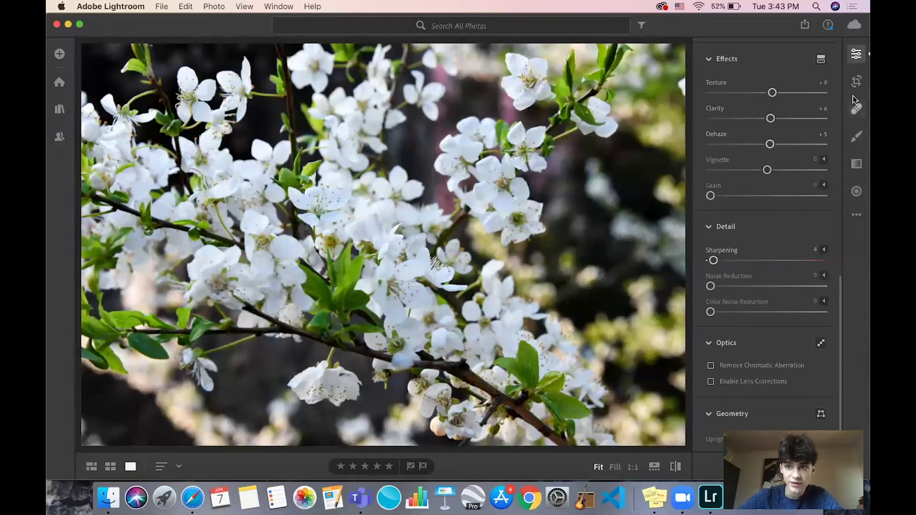
left_click(856, 81)
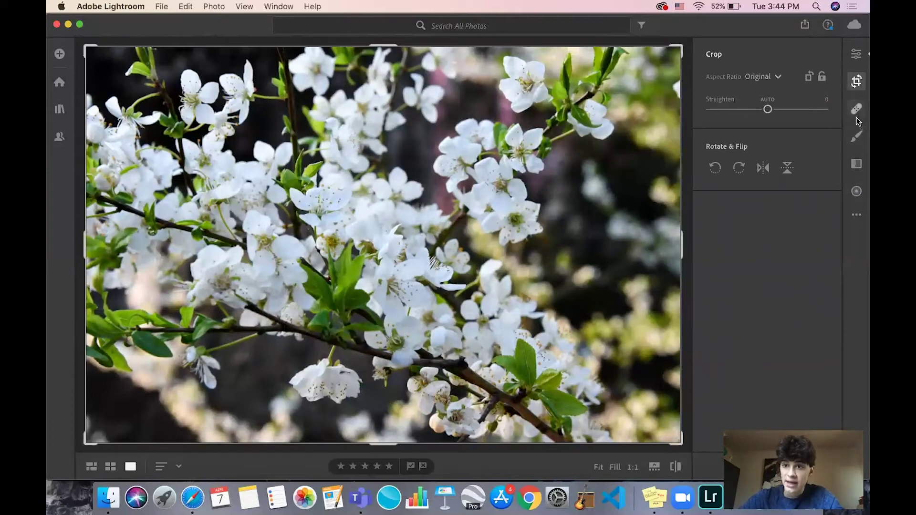
left_click(856, 56)
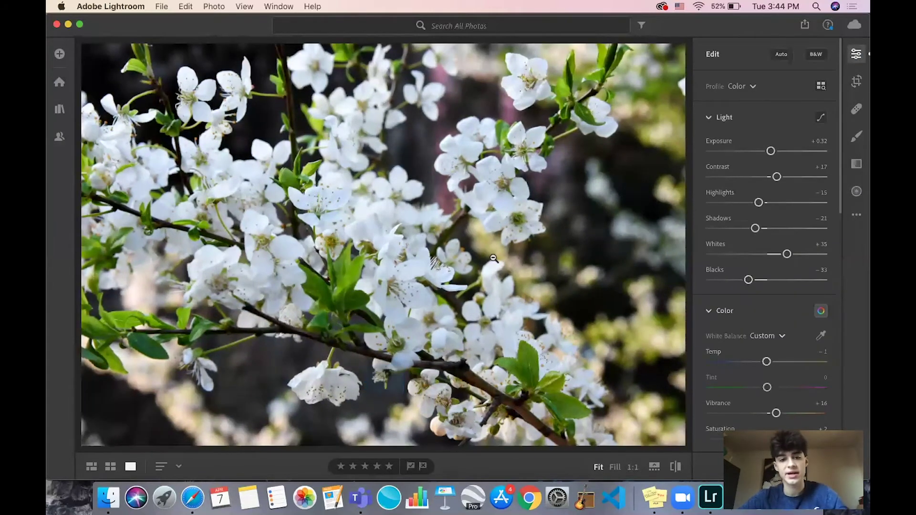
Step: Export the edited photo as a full-size JPG at 100% quality into the Lightroom Saved Photos folder
left_click(805, 26)
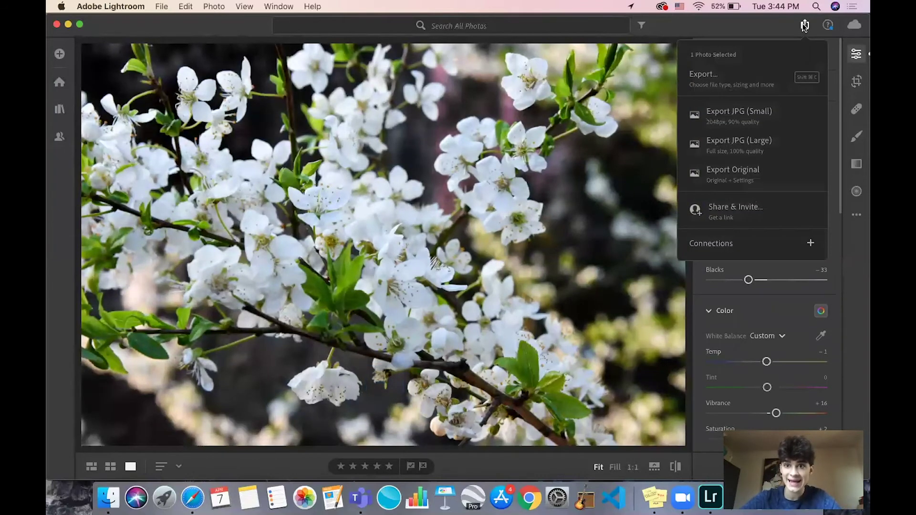
left_click(760, 78)
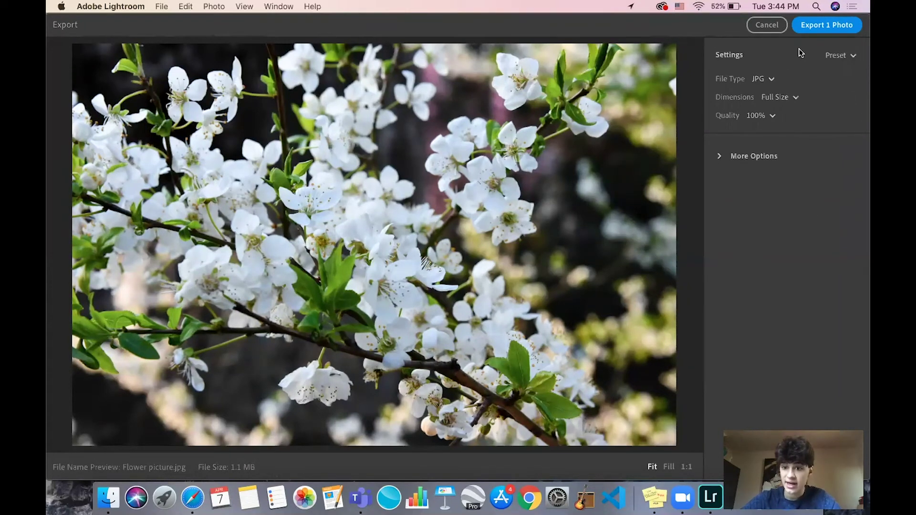
left_click(825, 30)
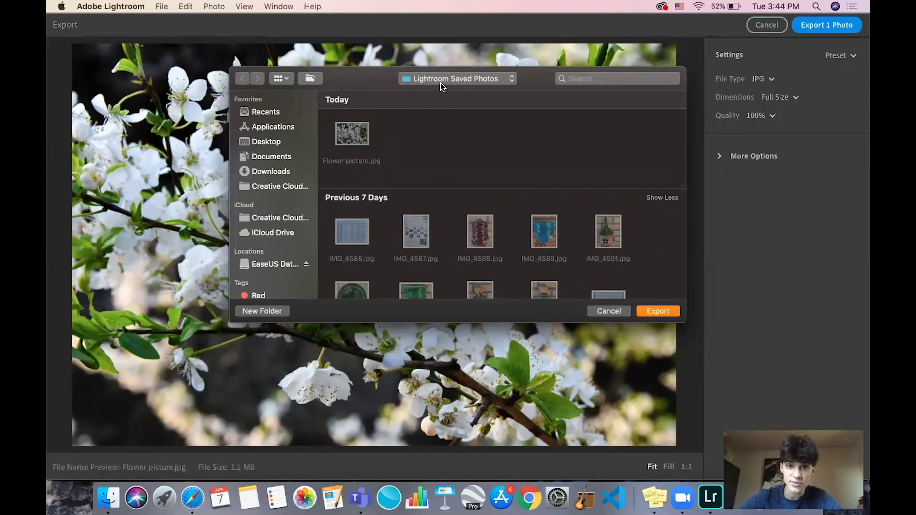
left_click(665, 311)
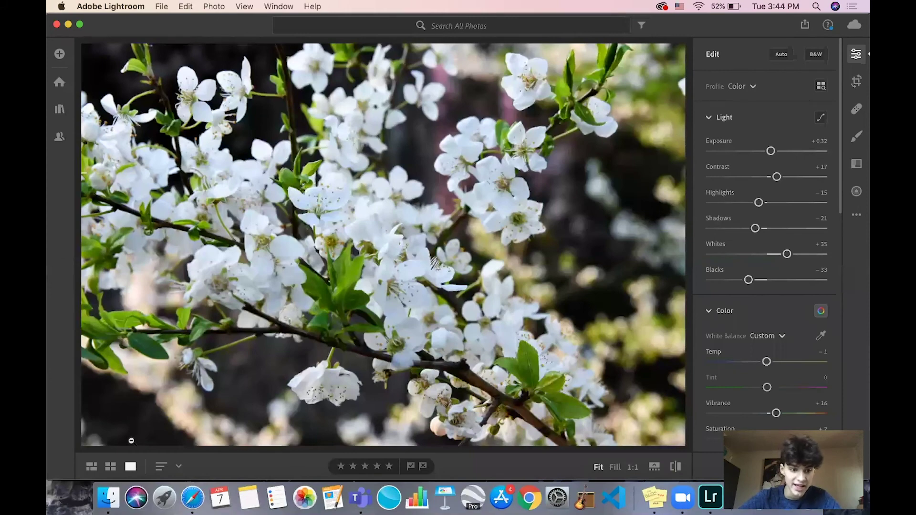
Step: Switch to Finder and open Flower picture-2.jpg from the Lightroom Saved Photos folder in Documents
left_click(109, 498)
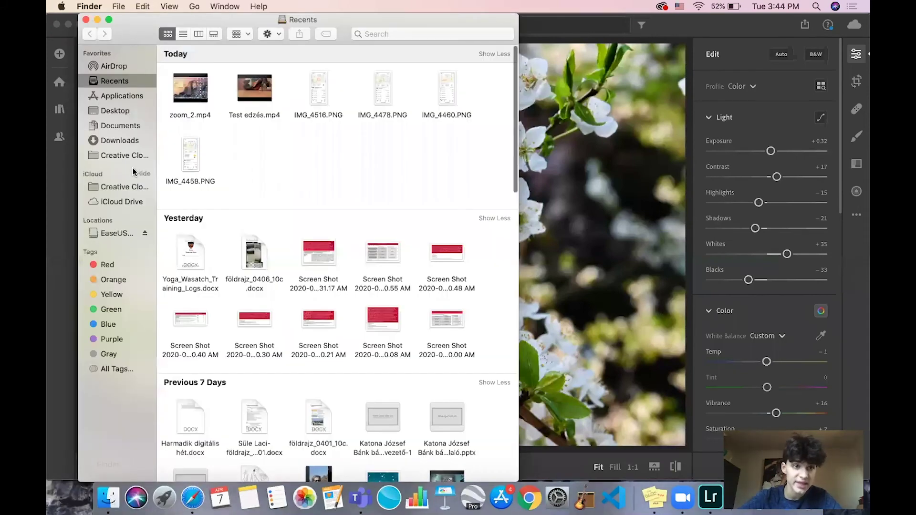
left_click(122, 124)
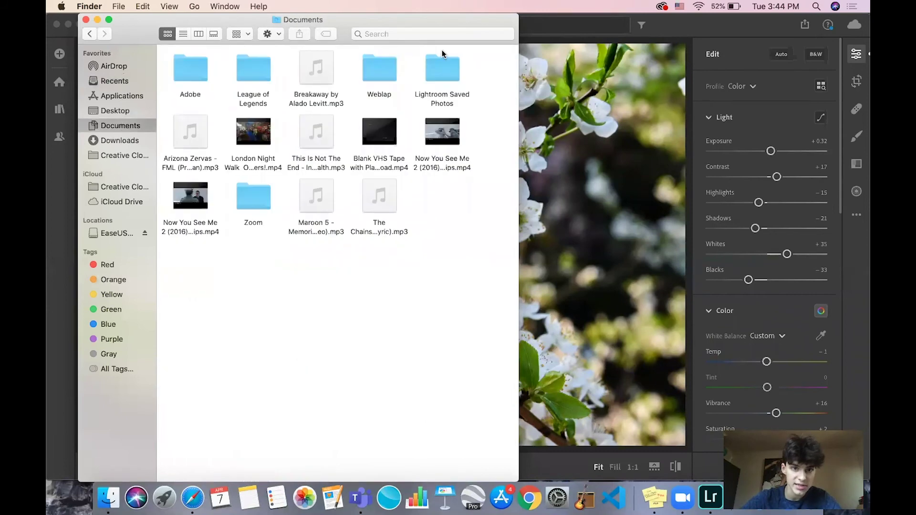
double_click(442, 76)
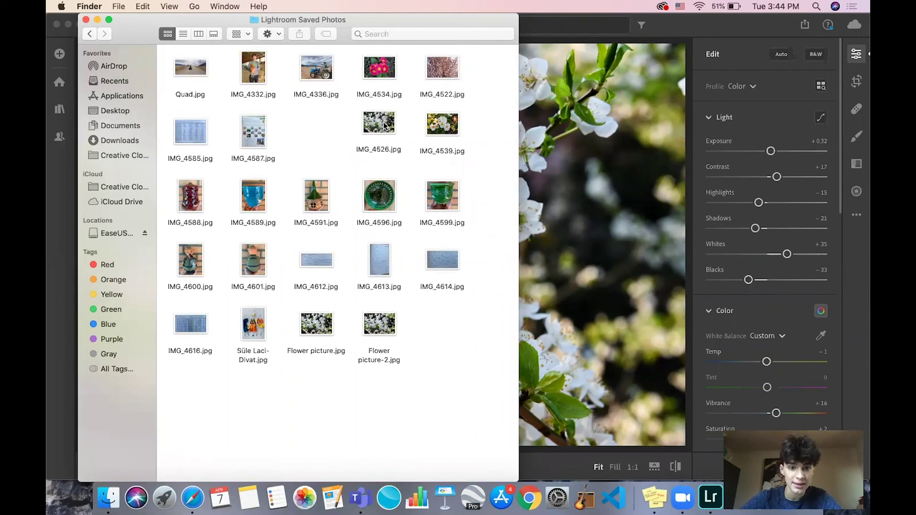
double_click(376, 328)
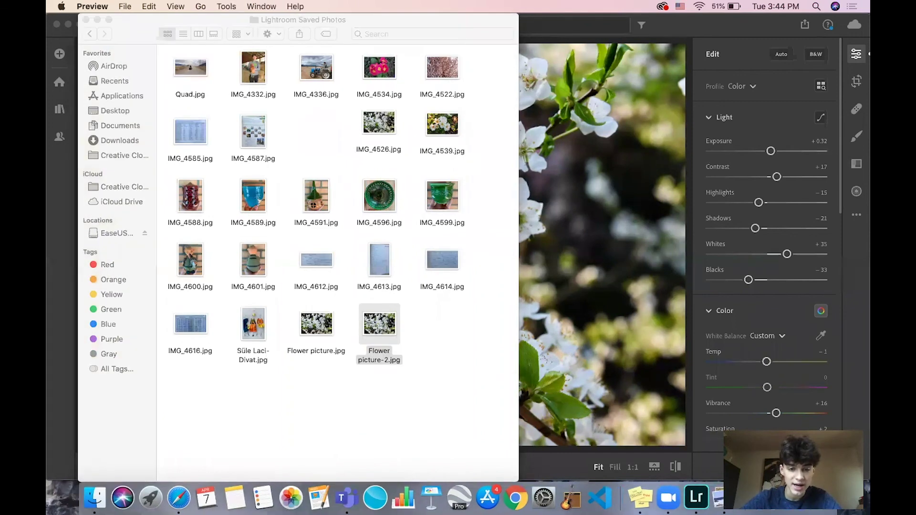